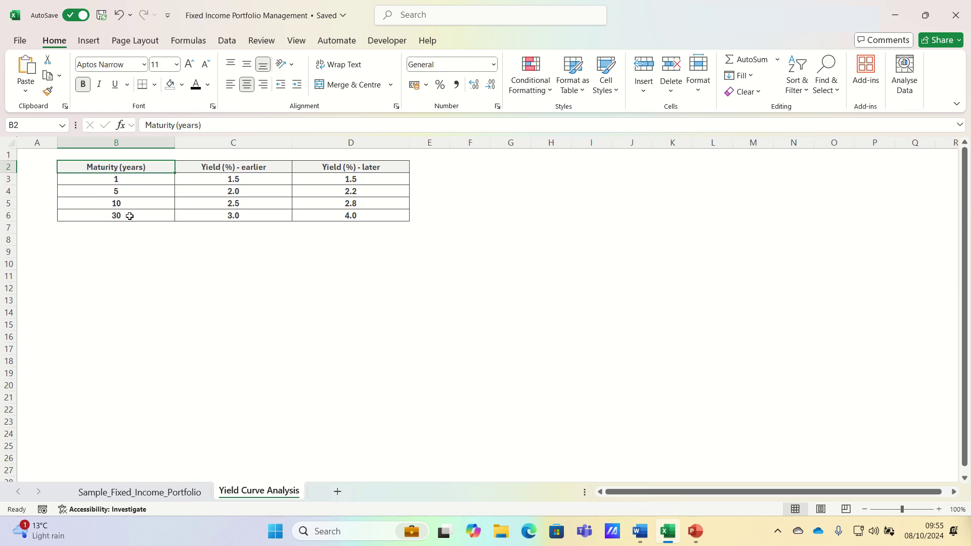
- Insert a plain scatter chart of maturity versus earlier yields from B2:C6
{"action": "key", "text": "shift+Right"}
{"action": "key", "text": "ctrl+shift+Down"}
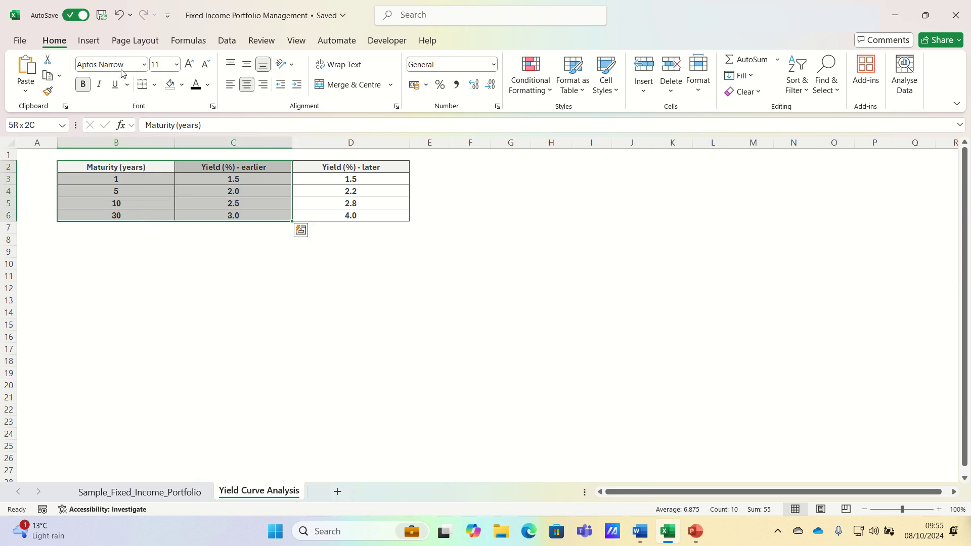
{"action": "left_click", "coordinate": [87, 42]}
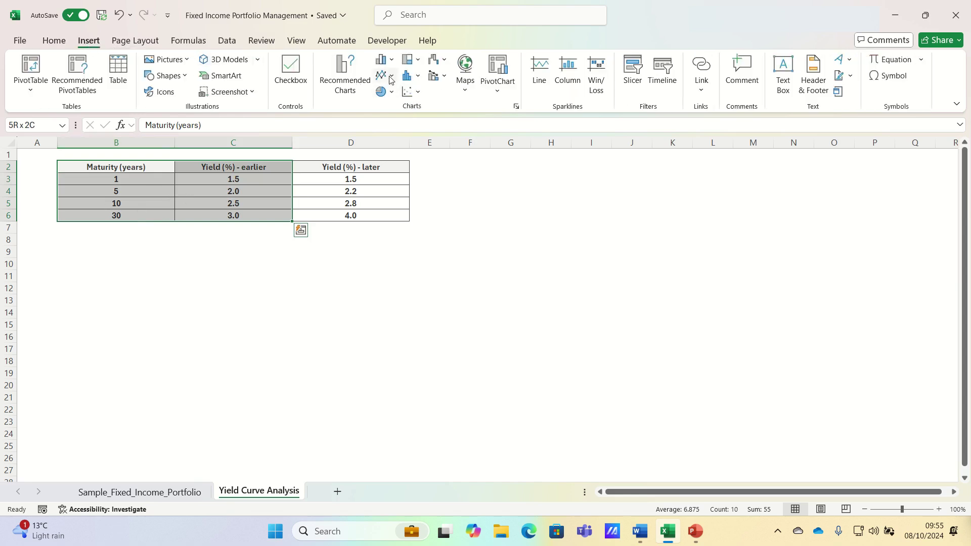
{"action": "left_click", "coordinate": [419, 97]}
{"action": "left_click", "coordinate": [418, 135]}
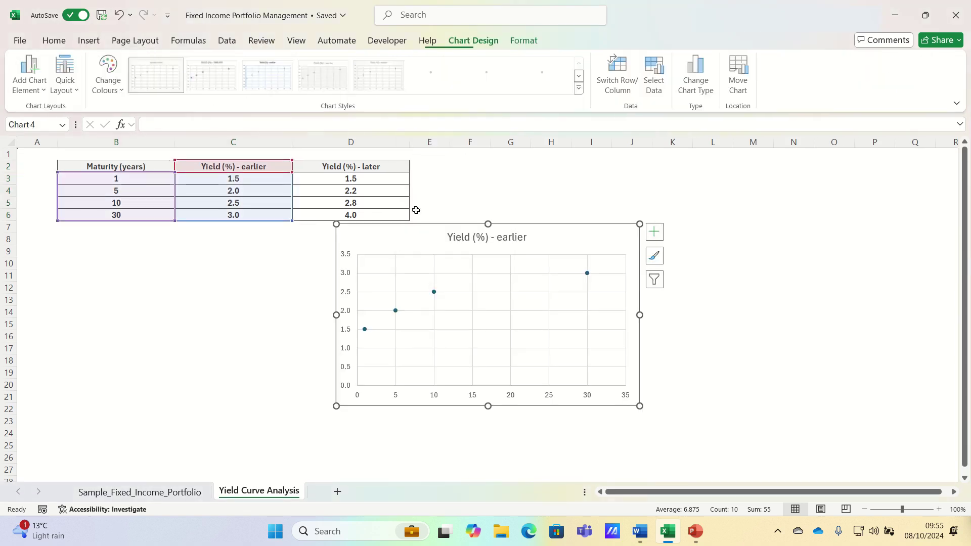
- Move the chart below the table, widen it to the table width, and add a dotted trendline
{"action": "left_click_drag", "start_coordinate": [408, 223], "coordinate": [116, 232]}
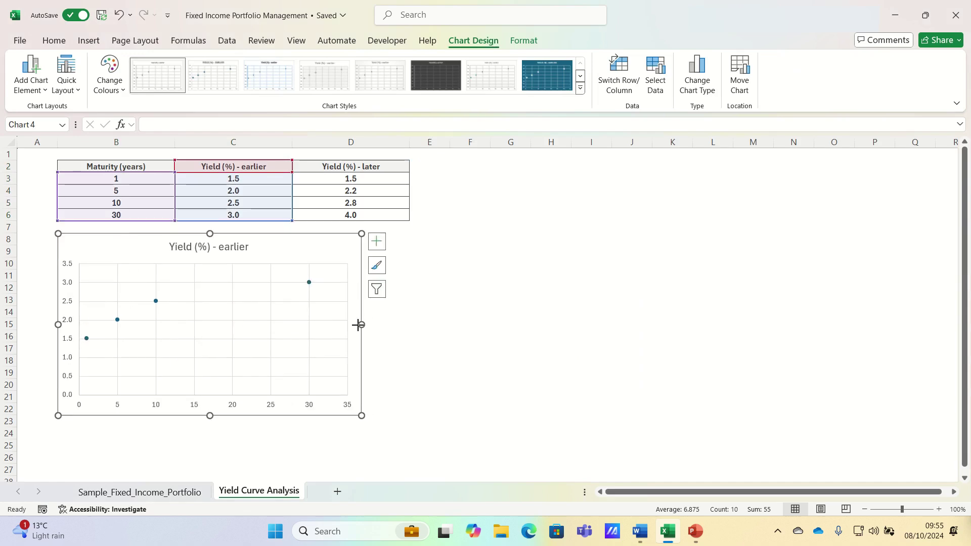
{"action": "left_click_drag", "start_coordinate": [361, 325], "coordinate": [405, 321]}
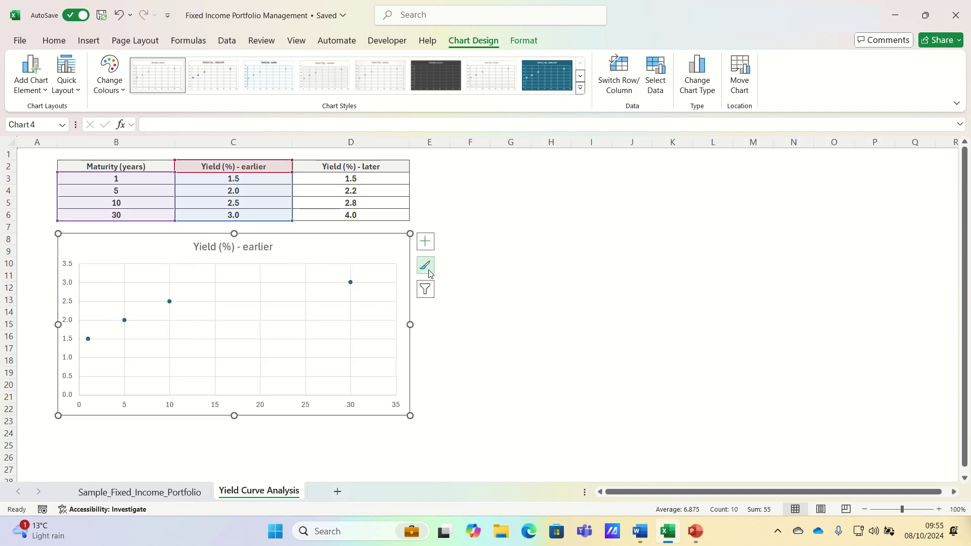
{"action": "left_click", "coordinate": [430, 244]}
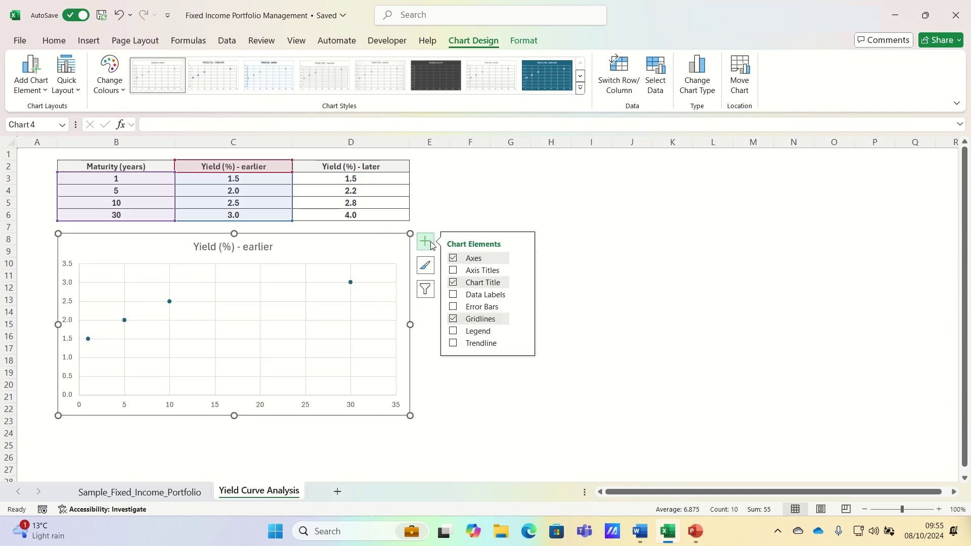
{"action": "left_click", "coordinate": [454, 344]}
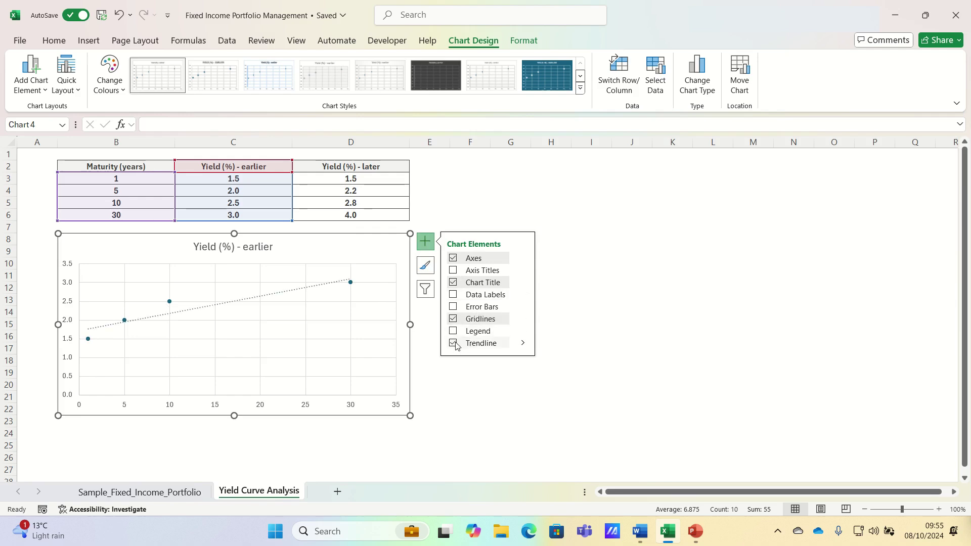
{"action": "left_click", "coordinate": [439, 370]}
{"action": "left_click", "coordinate": [145, 166]}
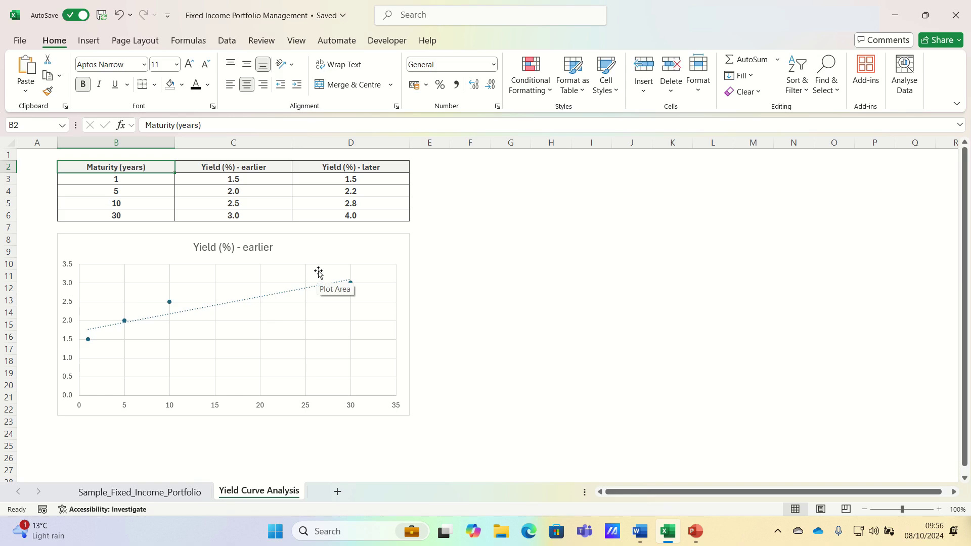
- Enter =C3 in C4 and fill it down through C6, making every earlier yield 1.5
{"action": "left_click", "coordinate": [250, 189]}
{"action": "type", "text": "="}
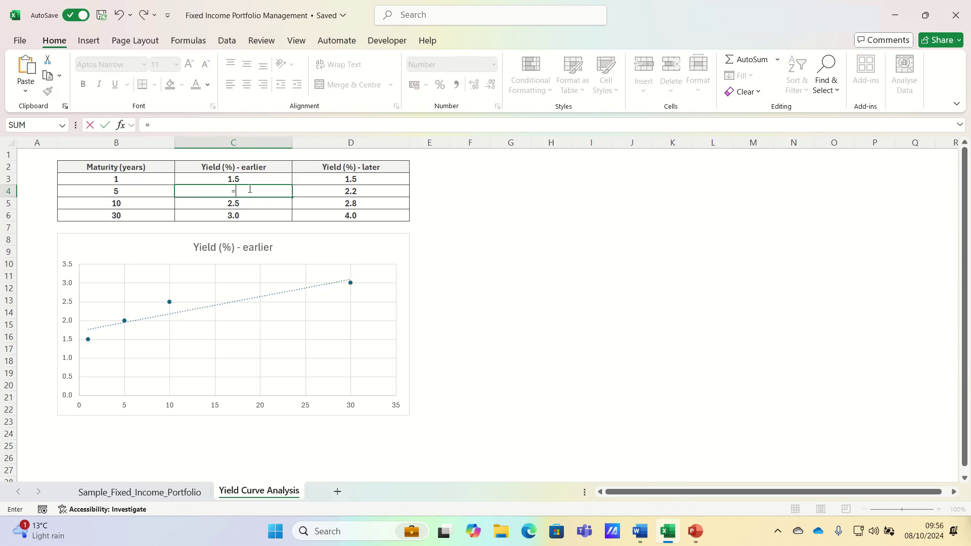
{"action": "key", "text": "Up"}
{"action": "key", "text": "ctrl+Return"}
{"action": "key", "text": "shift+Down"}
{"action": "key", "text": "shift+Down"}
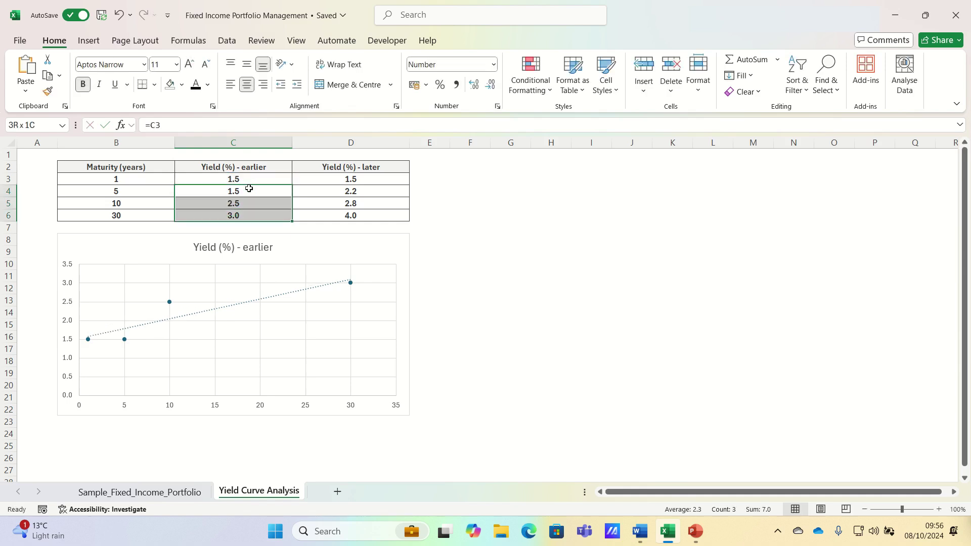
{"action": "key", "text": "ctrl+d"}
{"action": "key", "text": "Down"}
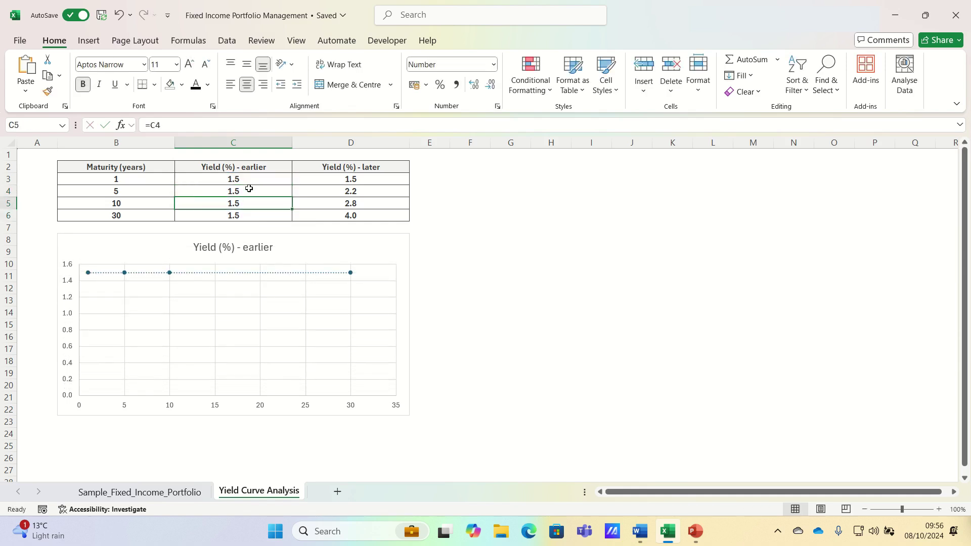
{"action": "left_click", "coordinate": [250, 188]}
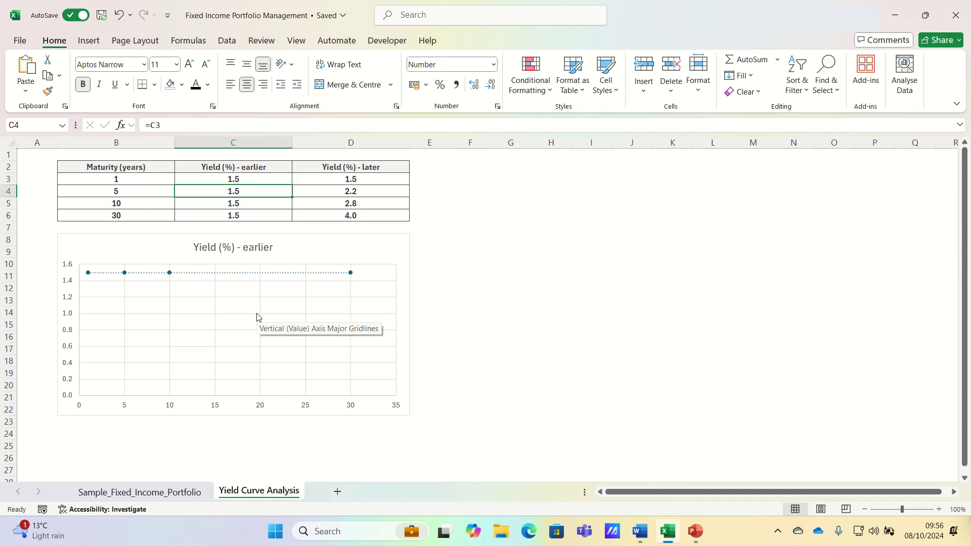
- Enter earlier yields 3, 2.5, 2 and 1.5 into C3:C6
{"action": "left_click", "coordinate": [248, 180]}
{"action": "type", "text": "3"}
{"action": "key", "text": "Return"}
{"action": "type", "text": "2.5"}
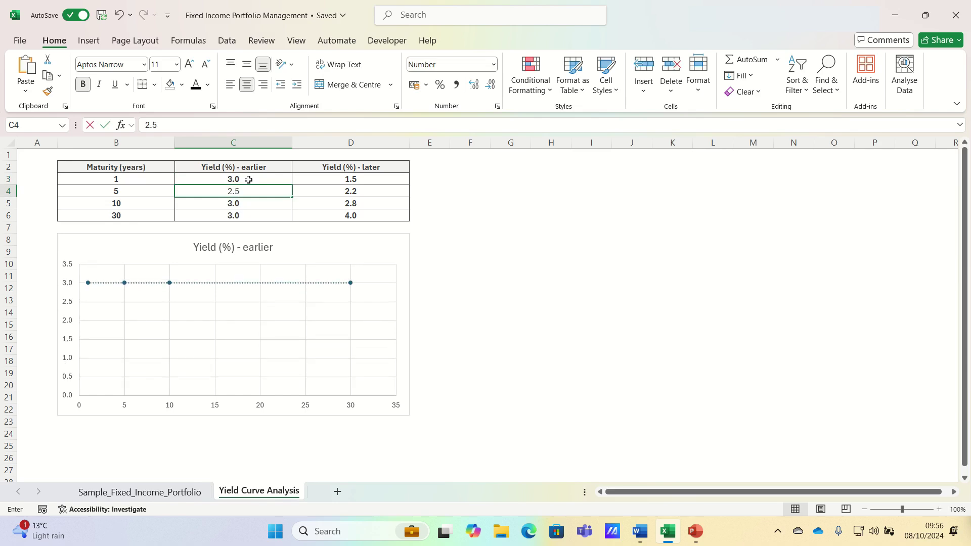
{"action": "key", "text": "Return"}
{"action": "type", "text": "2"}
{"action": "key", "text": "Return"}
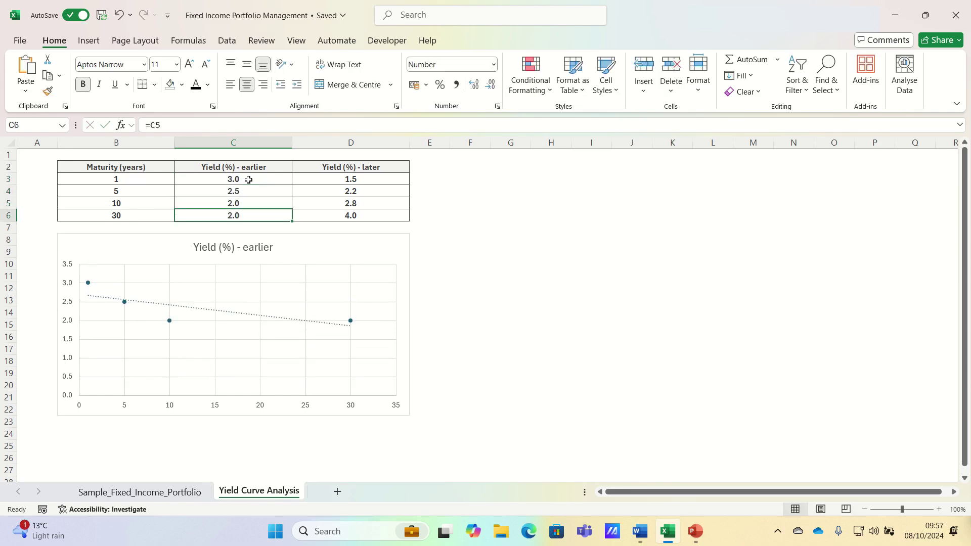
{"action": "type", "text": "1.5"}
{"action": "key", "text": "Return"}
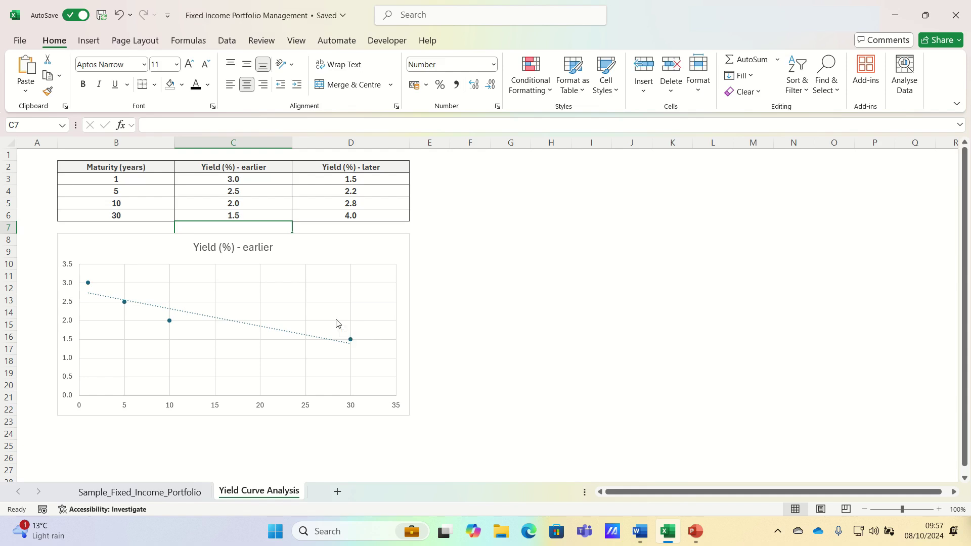
- Undo the typed values to bring back earlier yields 1.5, 2.0, 2.5, 3.0
{"action": "key", "text": "ctrl+z"}
{"action": "key", "text": "ctrl+z"}
{"action": "key", "text": "ctrl+z"}
{"action": "key", "text": "ctrl+y"}
{"action": "key", "text": "ctrl+y"}
{"action": "key", "text": "ctrl+y"}
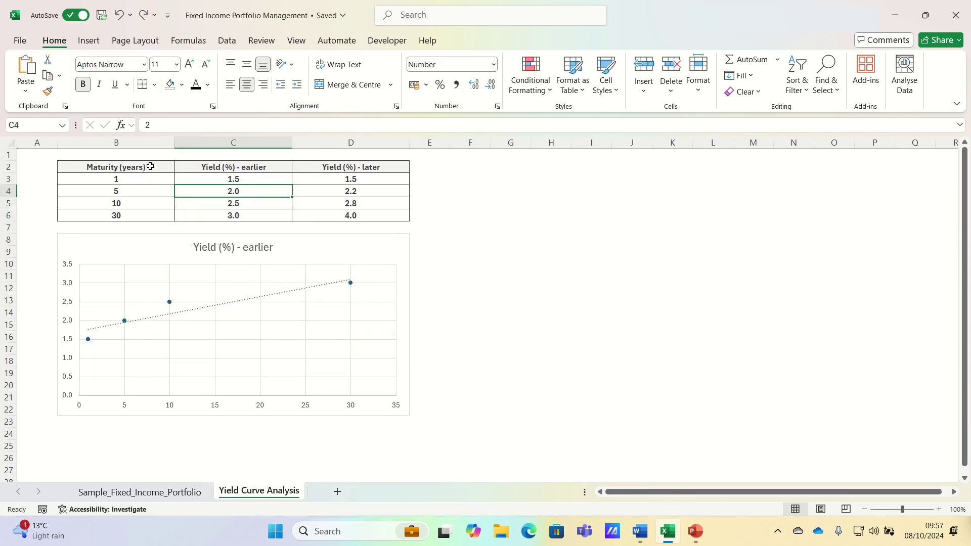
{"action": "left_click", "coordinate": [150, 167]}
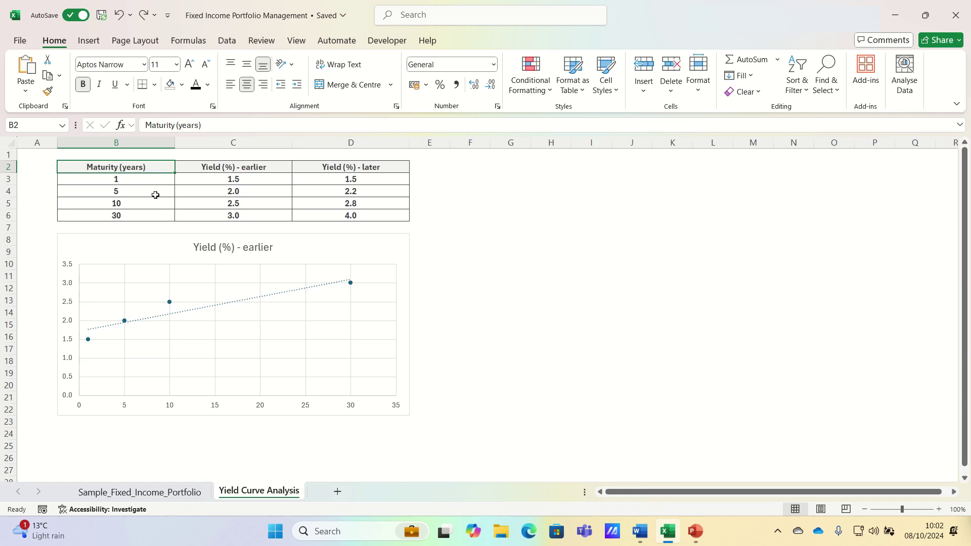
- Extend the chart's source range to column D and add a trendline for 'Yield (%) - later'
{"action": "left_click", "coordinate": [146, 243]}
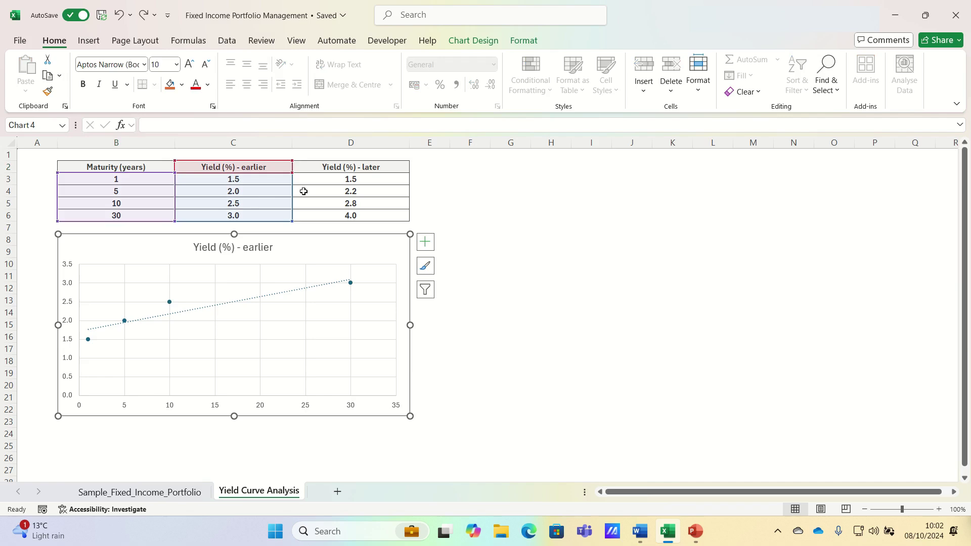
{"action": "left_click_drag", "start_coordinate": [293, 221], "coordinate": [379, 218]}
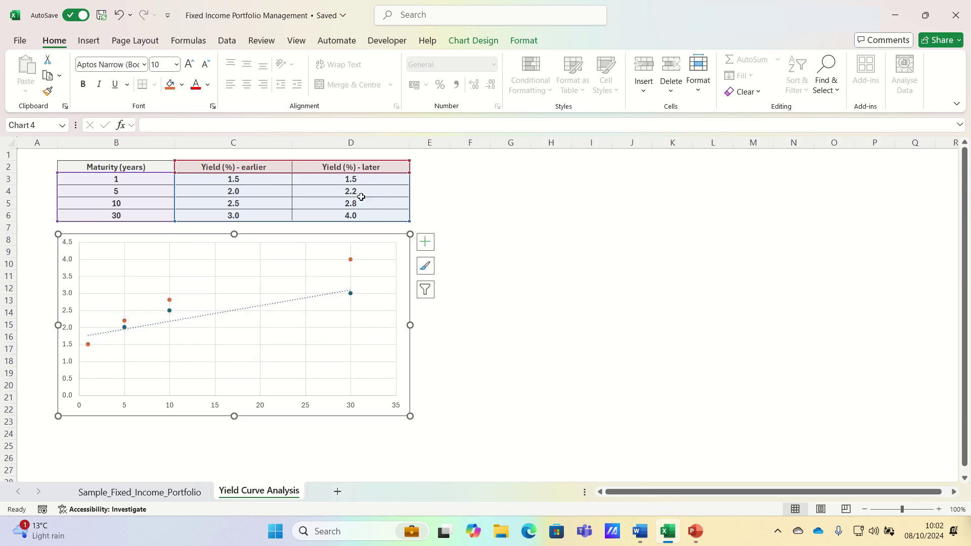
{"action": "left_click", "coordinate": [425, 244]}
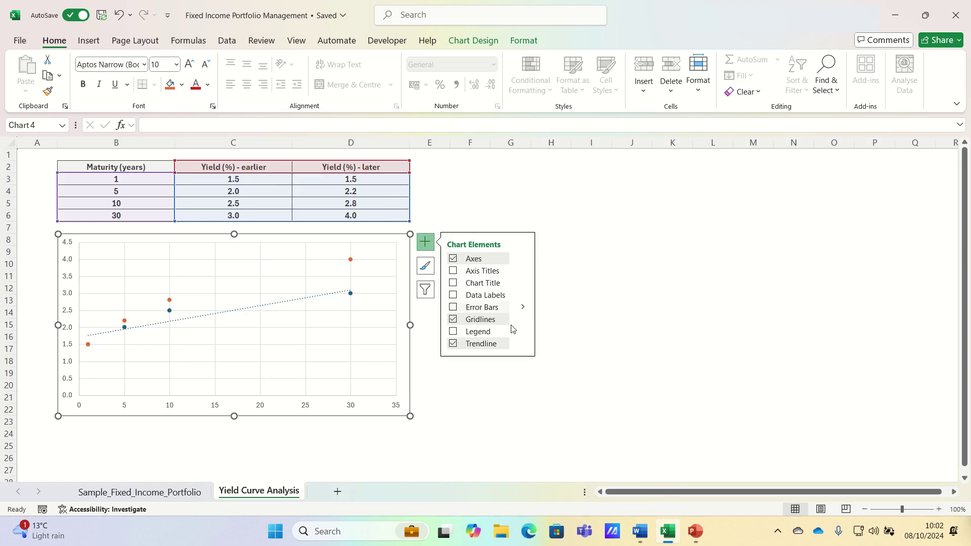
{"action": "left_click", "coordinate": [523, 346]}
{"action": "left_click", "coordinate": [566, 411]}
{"action": "left_click", "coordinate": [477, 247]}
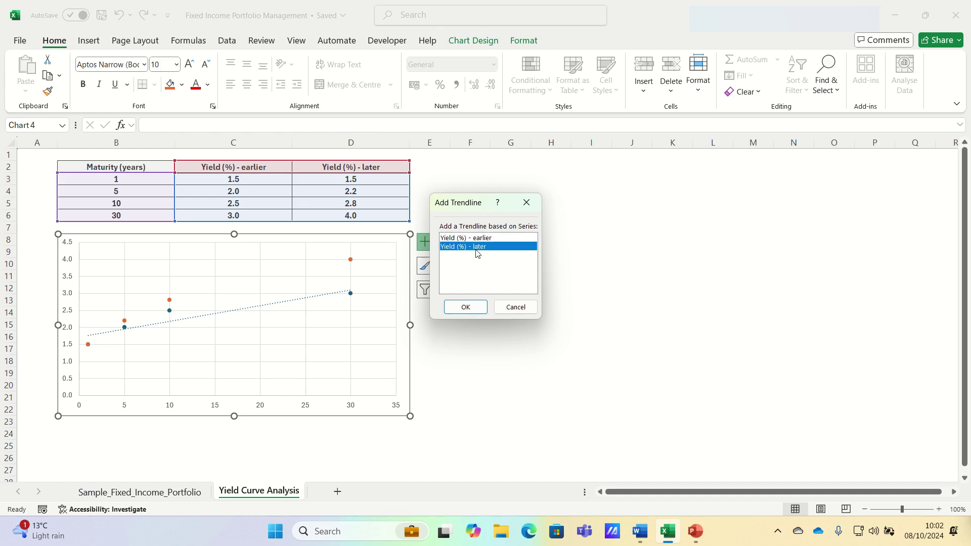
{"action": "left_click", "coordinate": [466, 307]}
{"action": "left_click", "coordinate": [104, 168]}
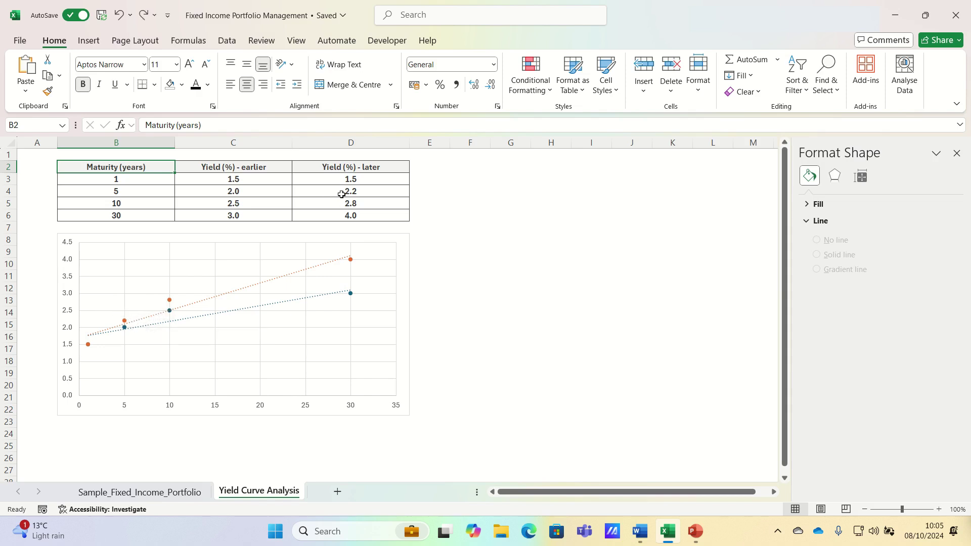
- Enter later yields 1.6, 1.7 and 1.9 into D4:D6
{"action": "left_click", "coordinate": [342, 194]}
{"action": "type", "text": "1.6"}
{"action": "key", "text": "Return"}
{"action": "type", "text": "1.7"}
{"action": "key", "text": "Return"}
{"action": "type", "text": "1.9"}
{"action": "key", "text": "Return"}
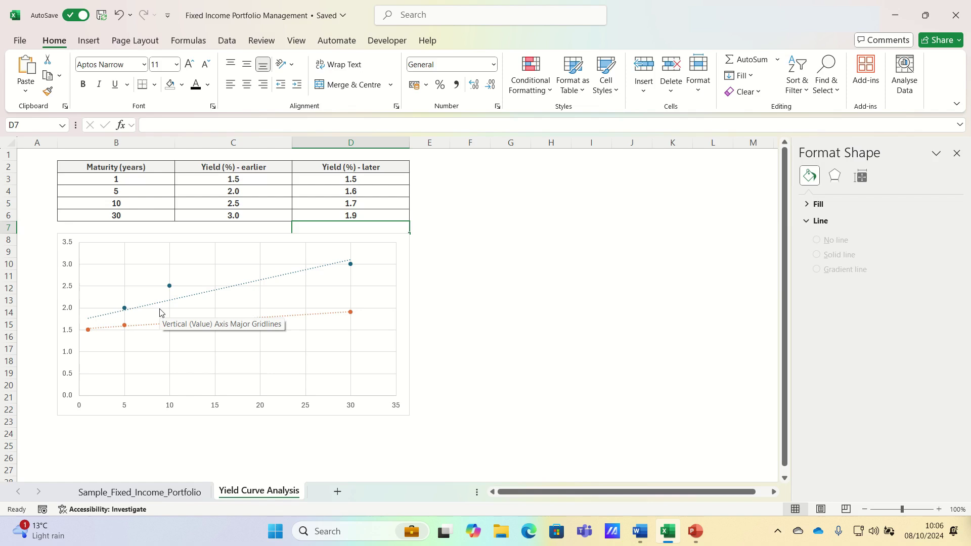
- Enter later yields 3, 2.5, 2 and 1.5 into D3:D6
{"action": "key", "text": "Up"}
{"action": "key", "text": "Up"}
{"action": "key", "text": "Up"}
{"action": "key", "text": "Up"}
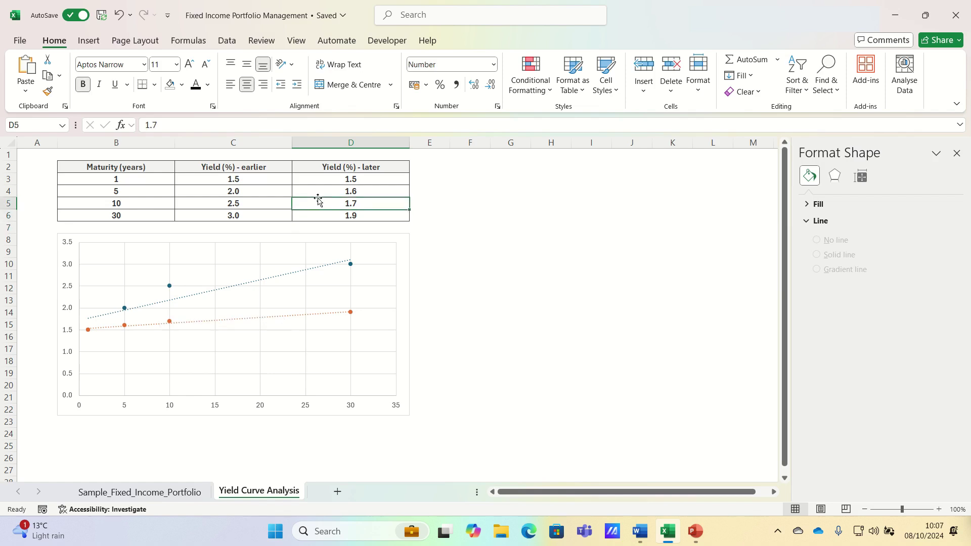
{"action": "type", "text": "3"}
{"action": "key", "text": "Return"}
{"action": "type", "text": "2.5"}
{"action": "key", "text": "Return"}
{"action": "type", "text": "2"}
{"action": "key", "text": "Return"}
{"action": "type", "text": "1.5"}
{"action": "key", "text": "Return"}
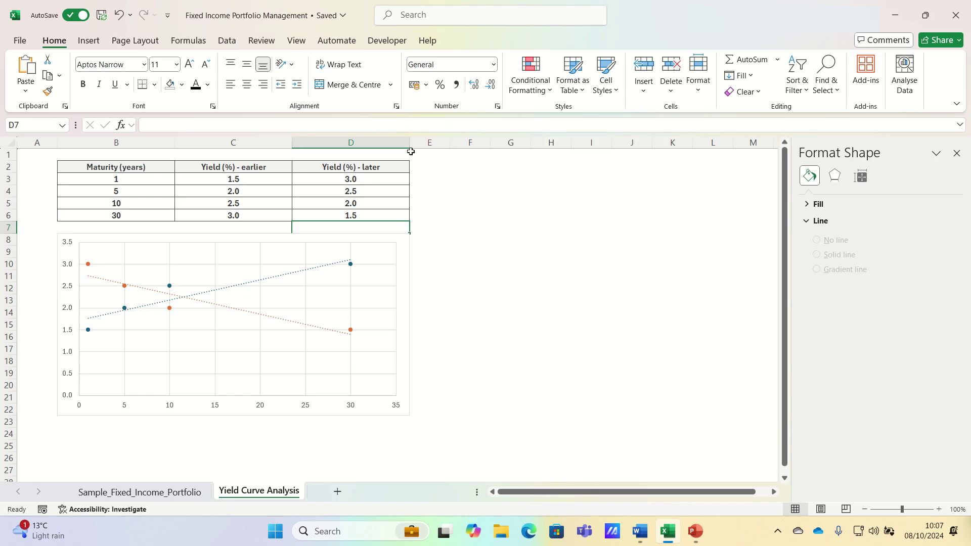
{"action": "left_click", "coordinate": [379, 179]}
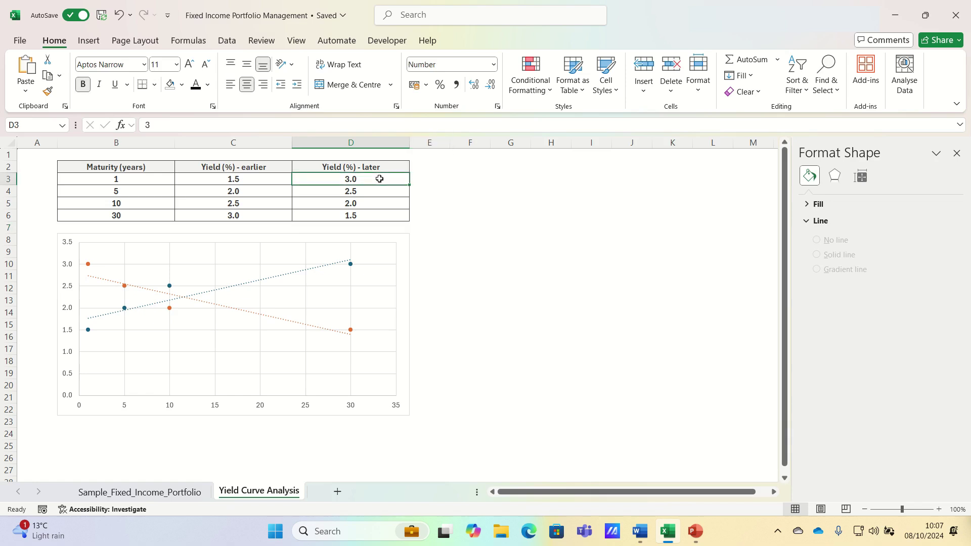